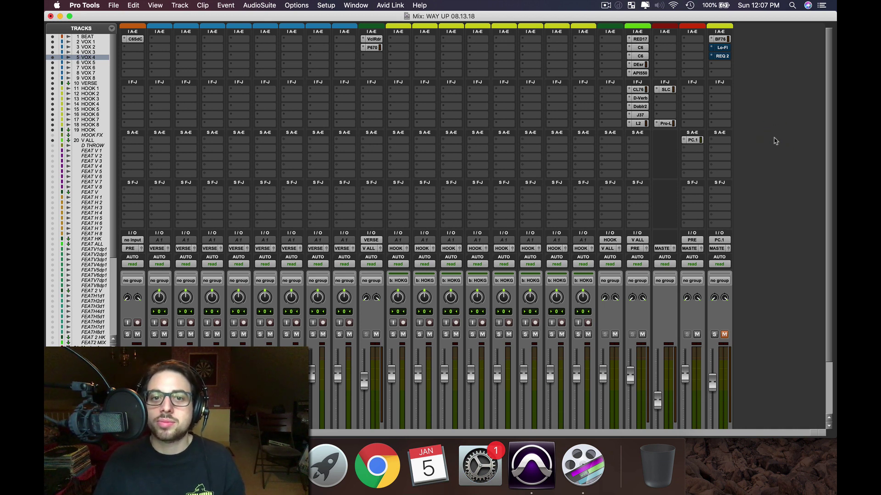
Play the mix, inspect the BF-76 limiter on the PC track and unmute that track.
key("space")
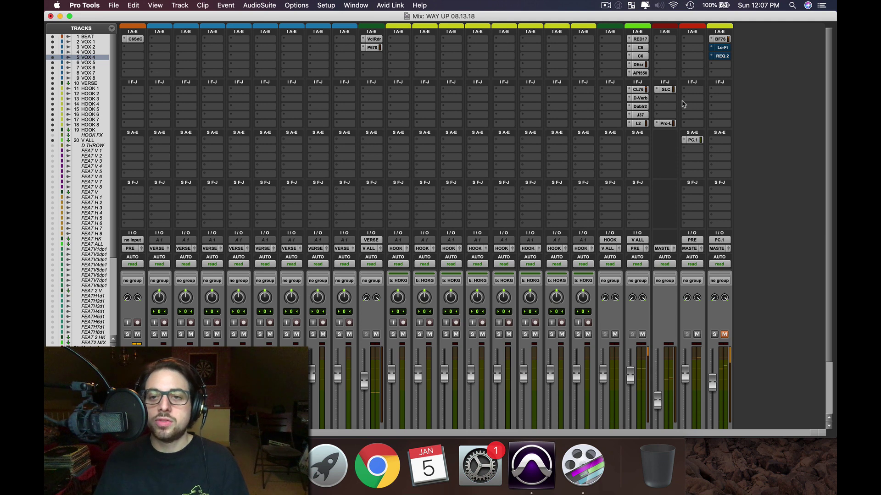
scroll(684, 104, "down", 4)
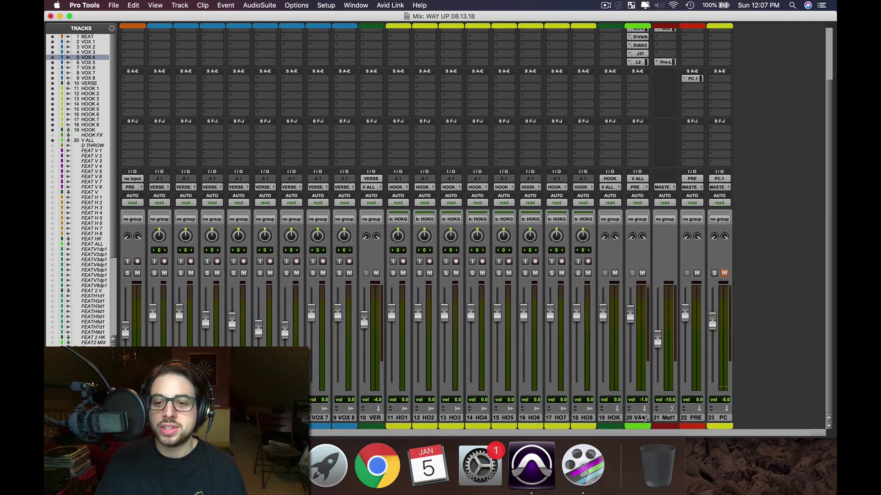
scroll(713, 282, "up", 4)
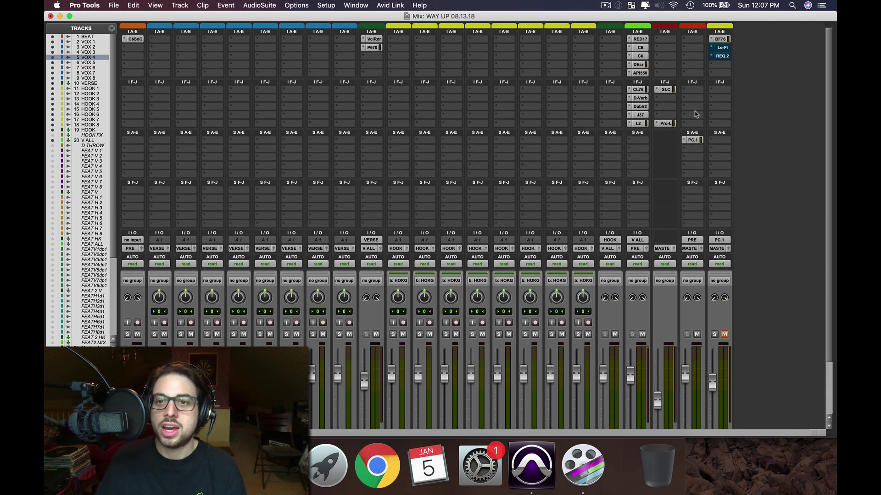
left_click(722, 39)
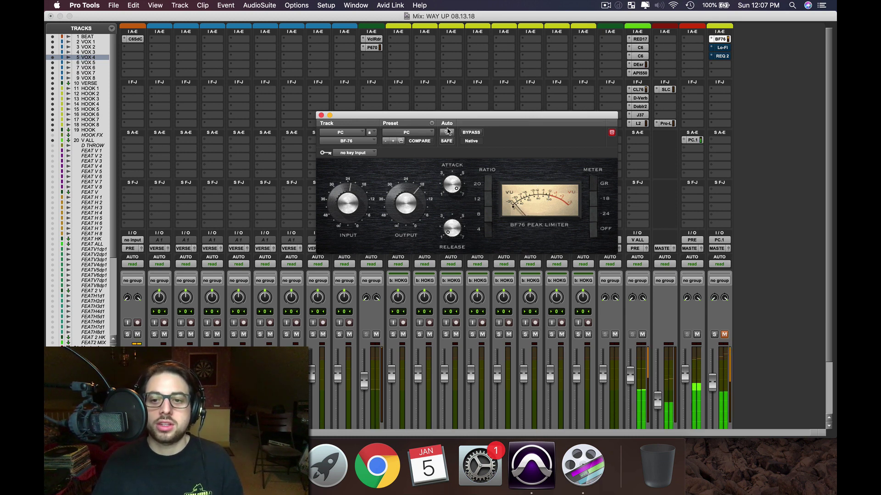
left_click(725, 336)
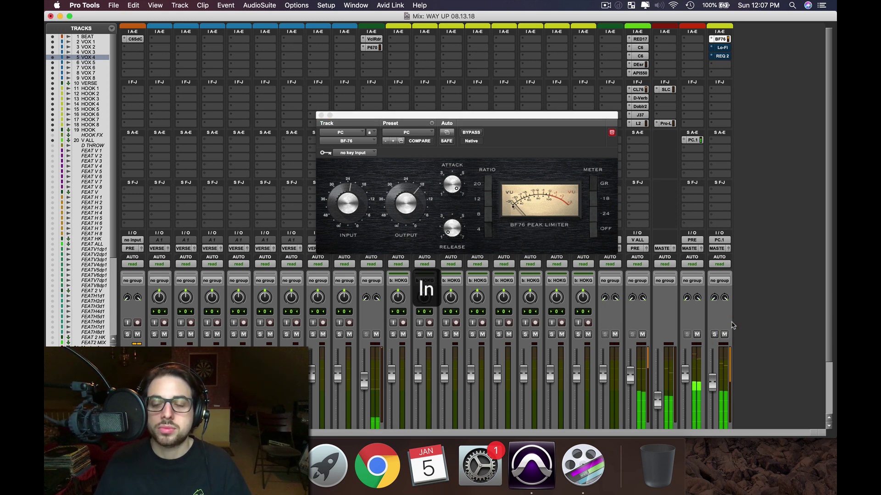
left_click(321, 115)
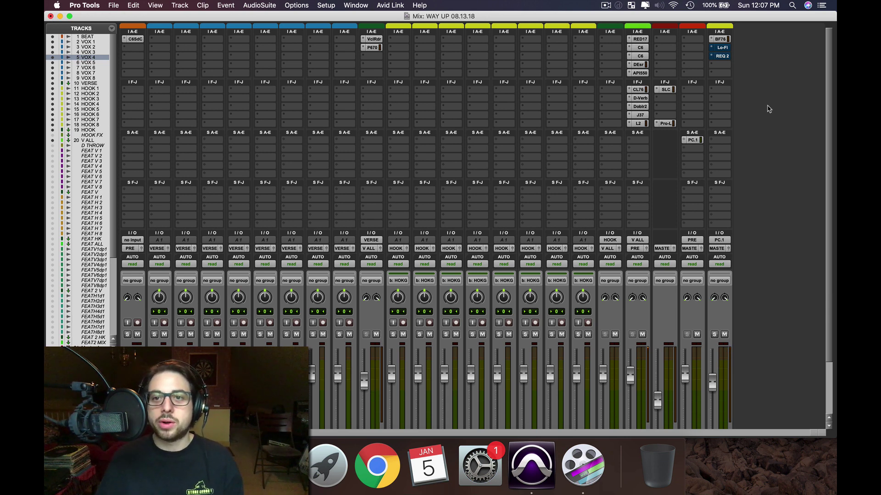
Compare the PC track's Lo-Fi plug-in bypassed and active during playback, leaving it active.
left_click(724, 48)
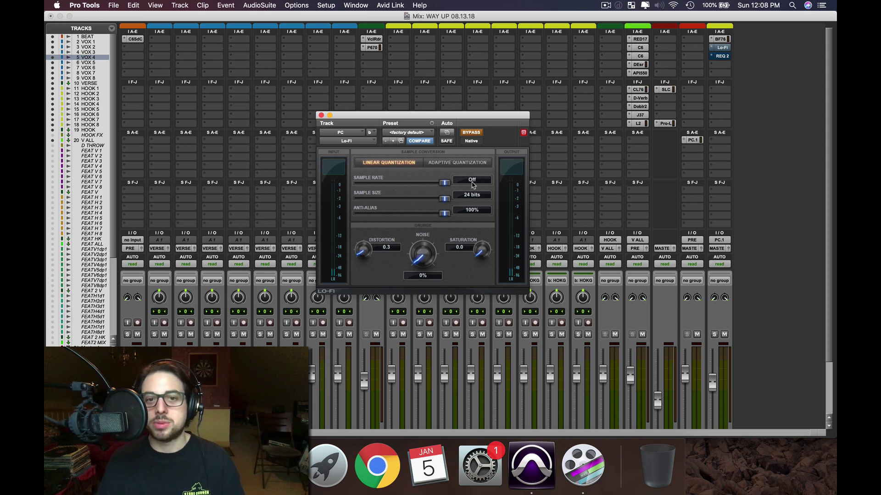
key("space")
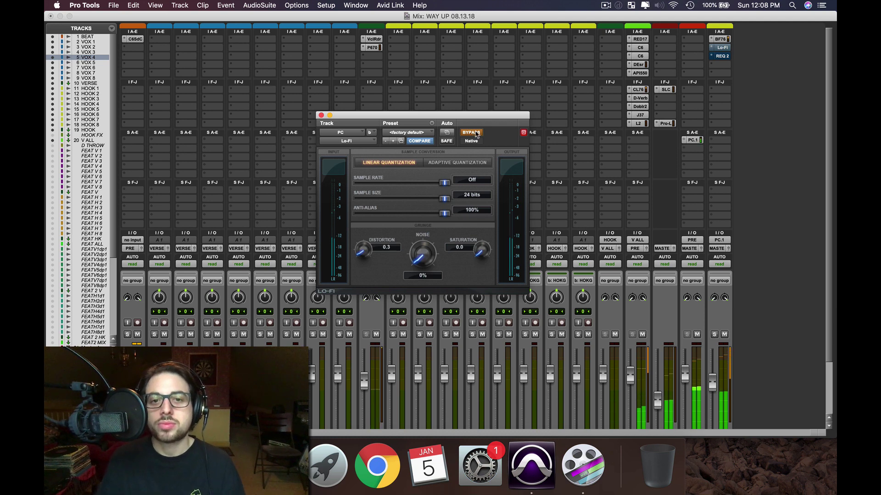
left_click(476, 133)
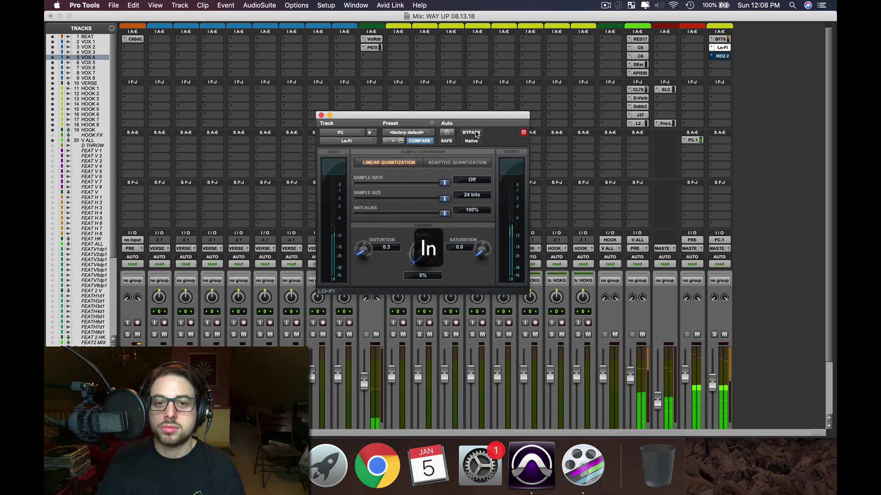
left_click(477, 134)
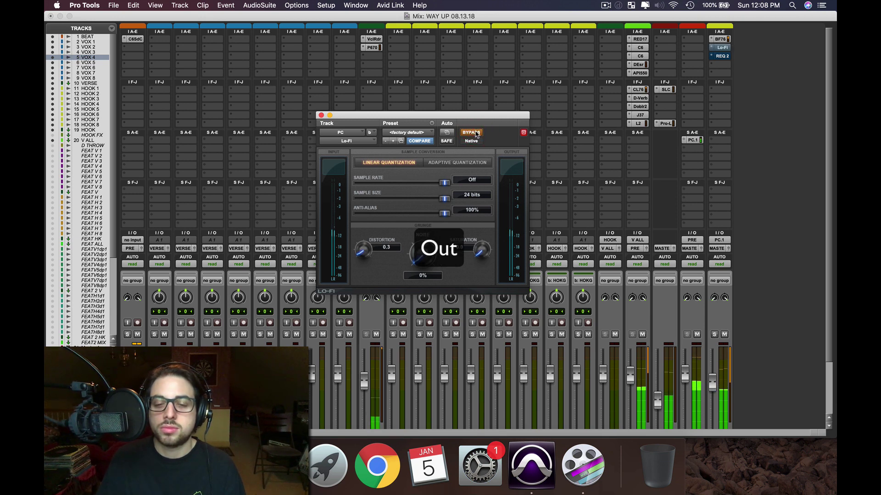
left_click(476, 134)
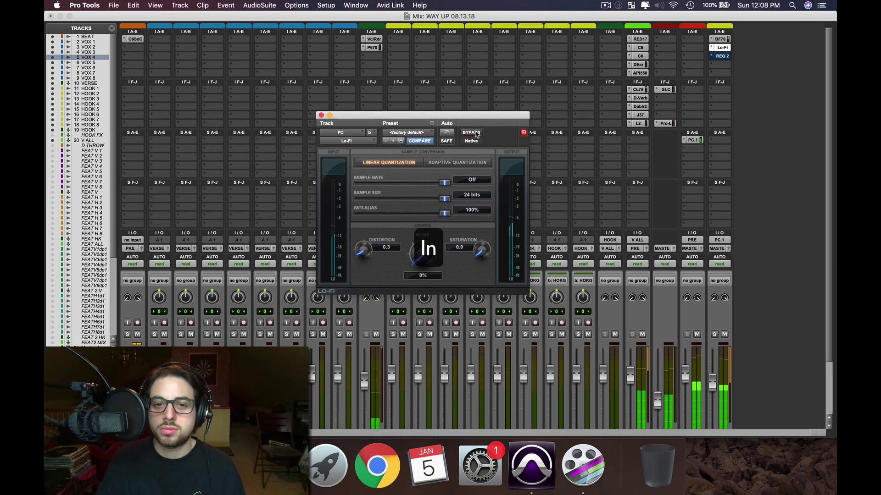
left_click(476, 134)
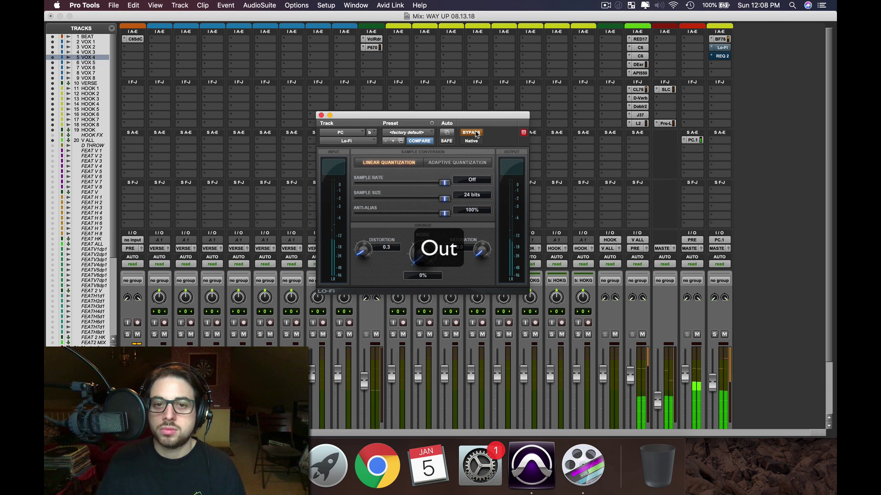
left_click(476, 134)
left_click(321, 115)
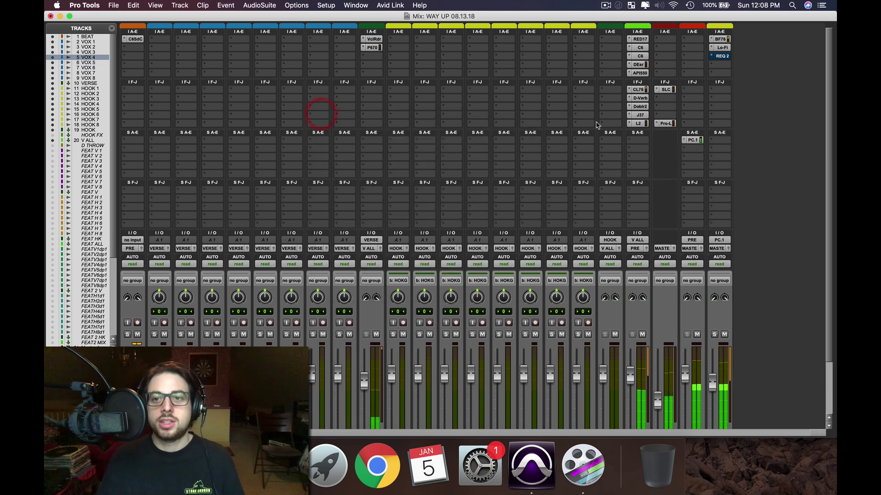
key("space")
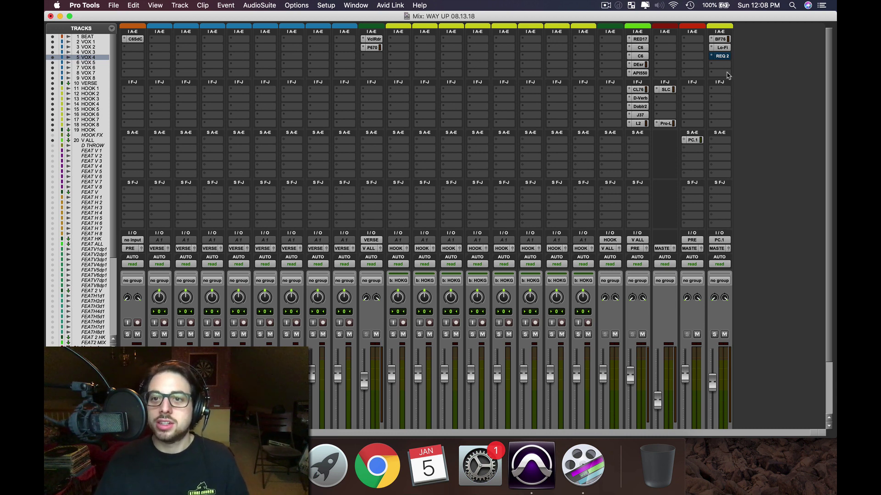
Compare the PC track's REQ 2 equalizer bypassed and active during playback, leaving it active.
left_click(720, 56)
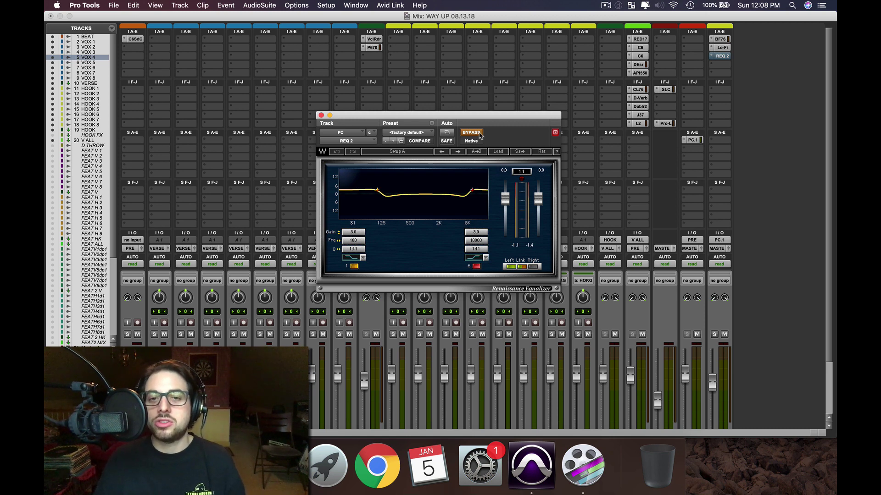
key("space")
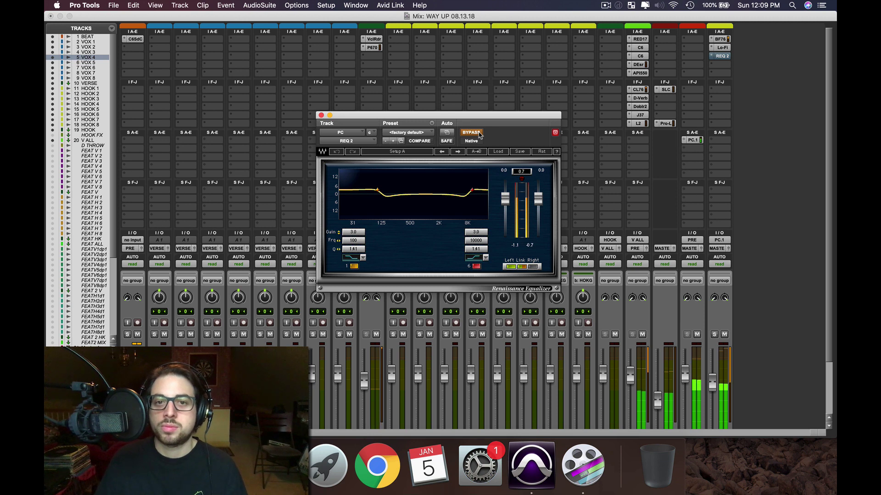
left_click(477, 132)
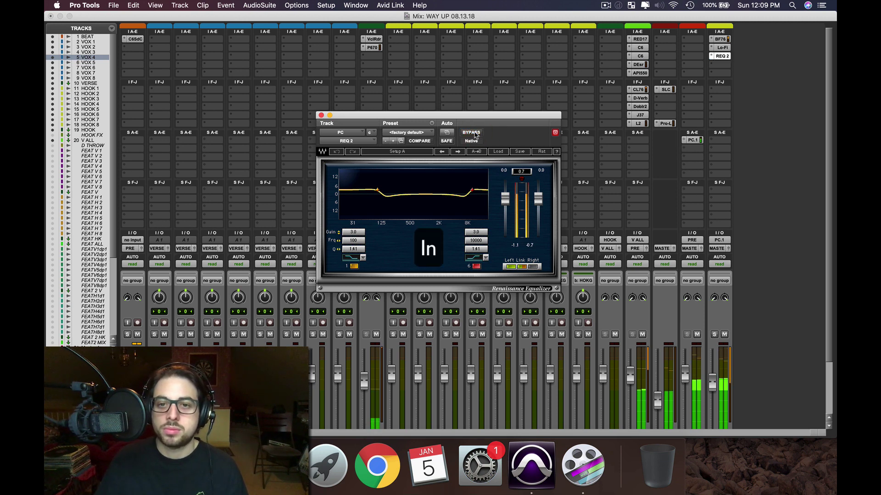
left_click(475, 134)
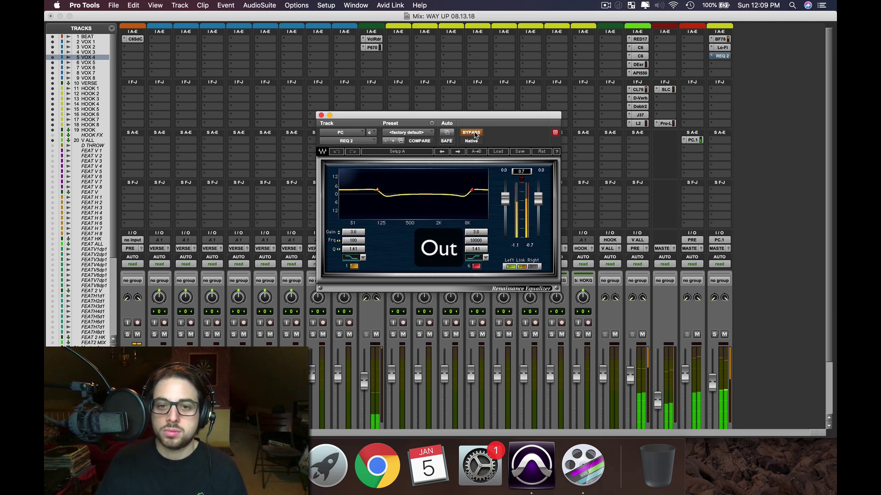
left_click(475, 134)
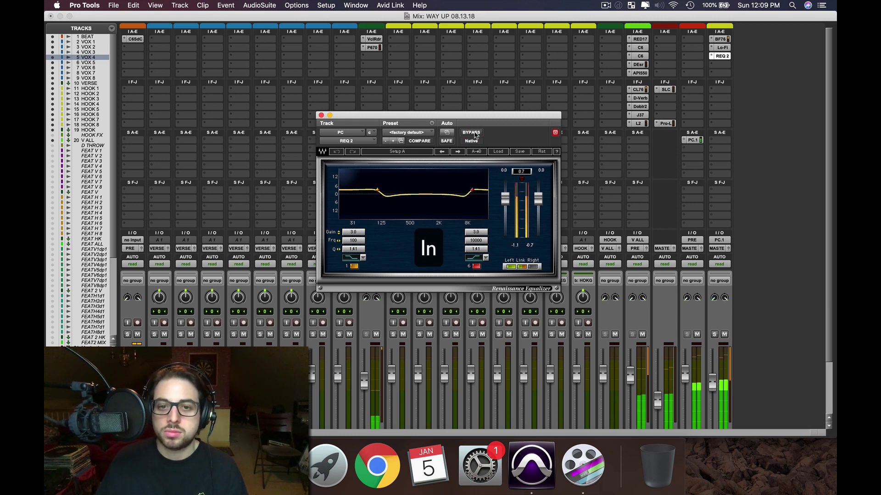
left_click(475, 133)
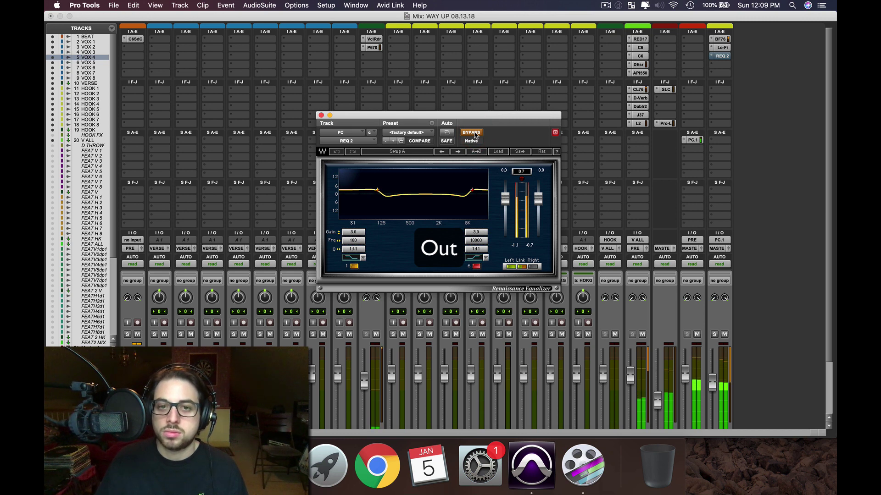
left_click(475, 133)
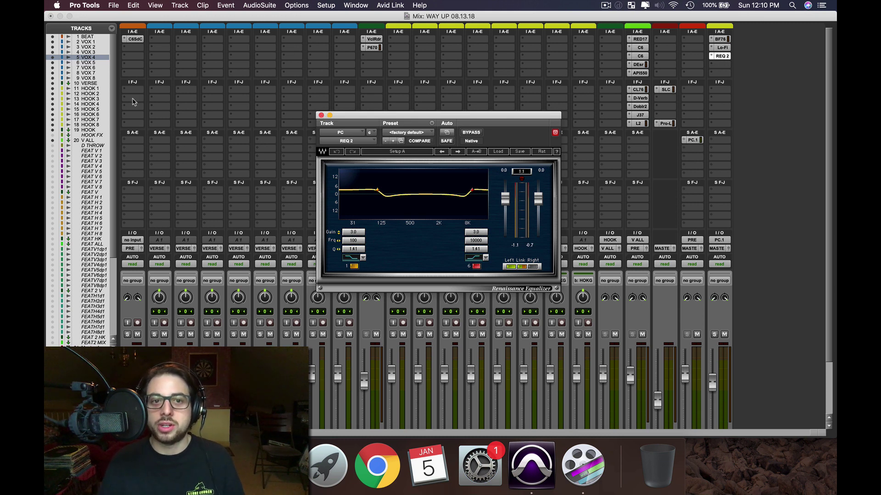
left_click(321, 116)
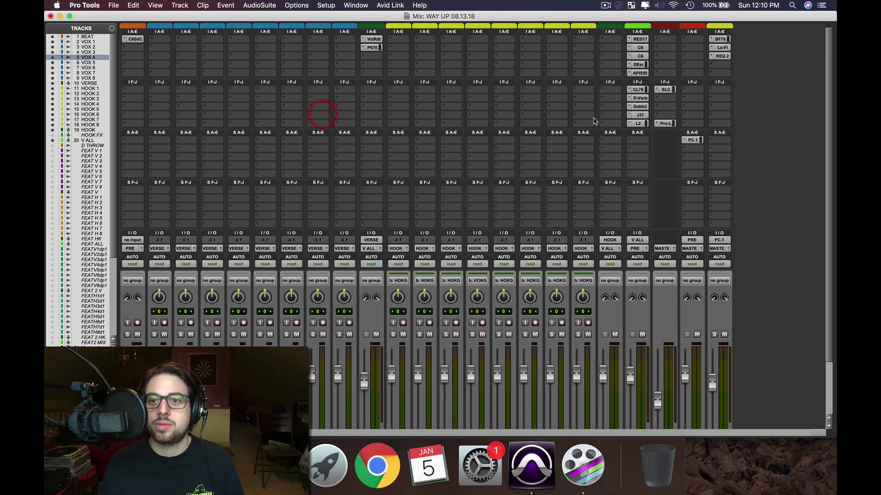
Compare the PC track during playback with Lo-Fi and REQ 2 bypassed together and active together, ending with both active.
left_click(723, 47, "super")
left_click(721, 56, "super")
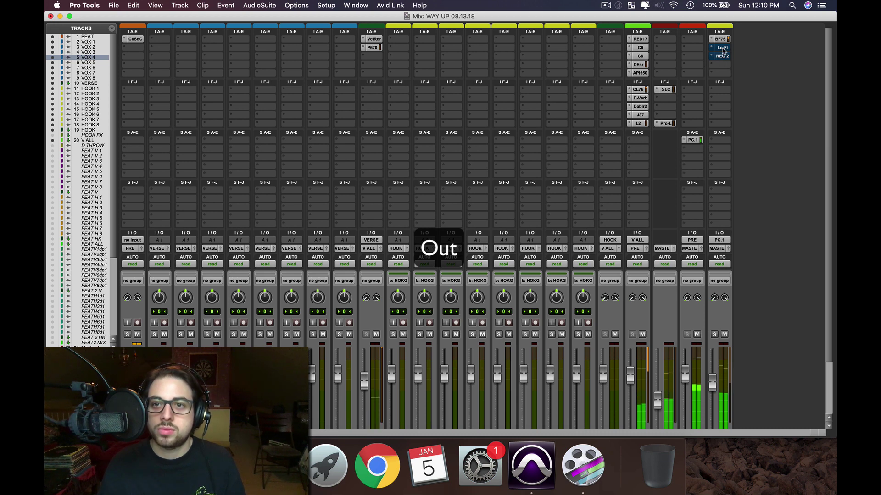
left_click(723, 47, "super")
left_click(721, 56, "super")
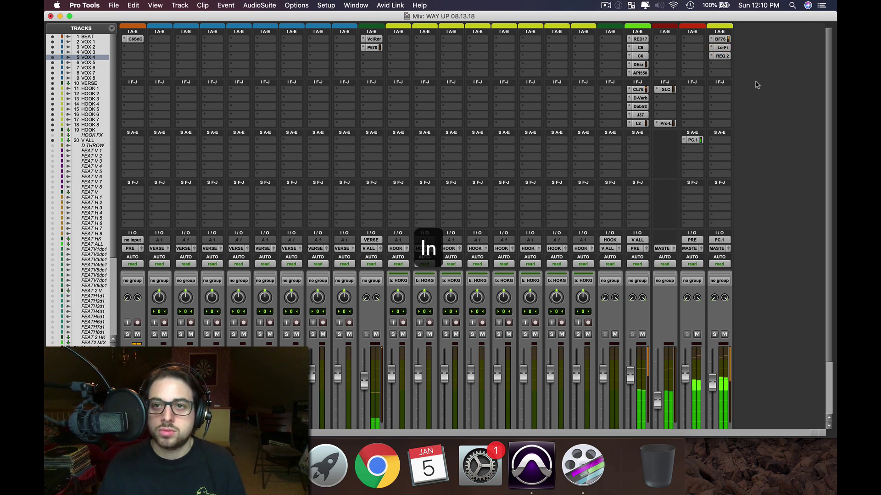
left_click(722, 47, "super")
left_click(723, 56, "super")
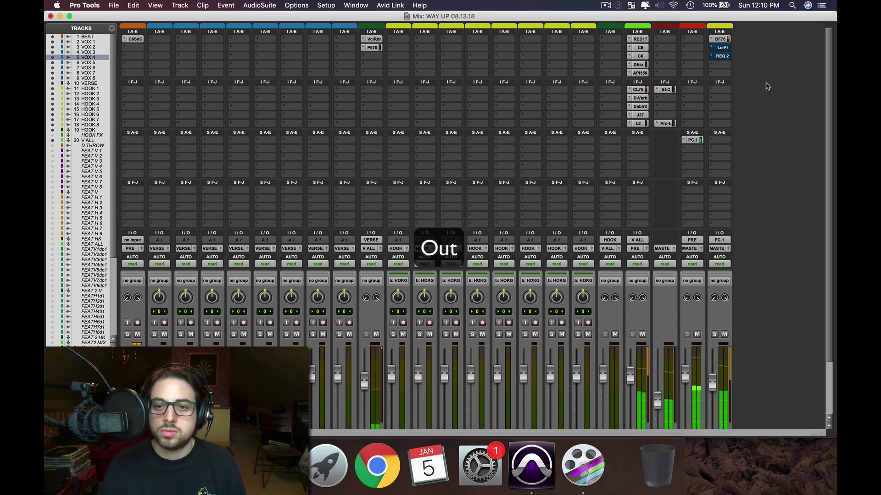
left_click(722, 47, "super")
left_click(723, 56, "super")
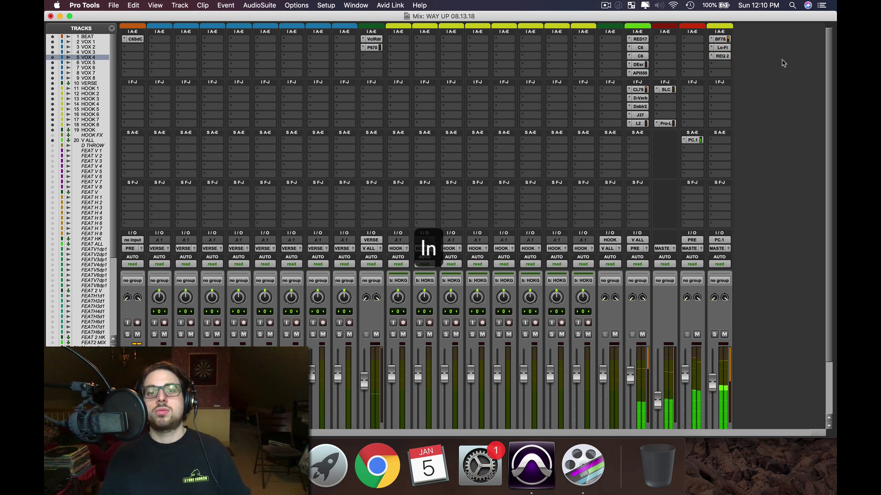
key("space")
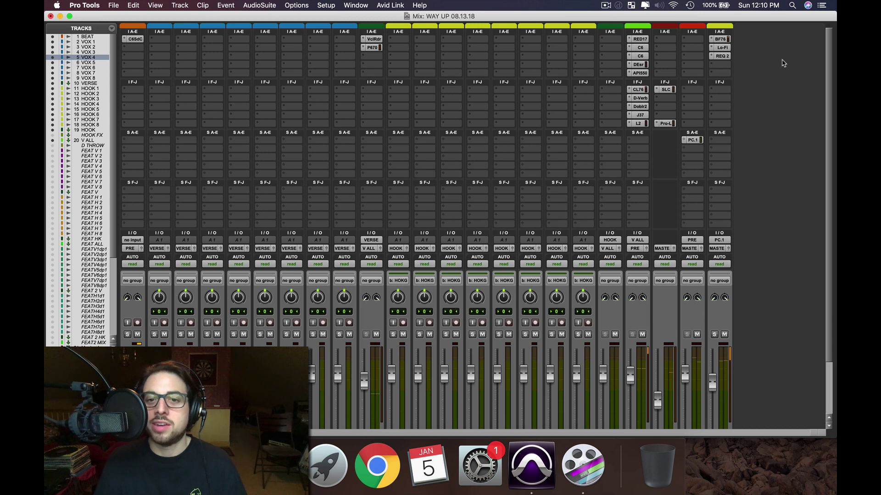